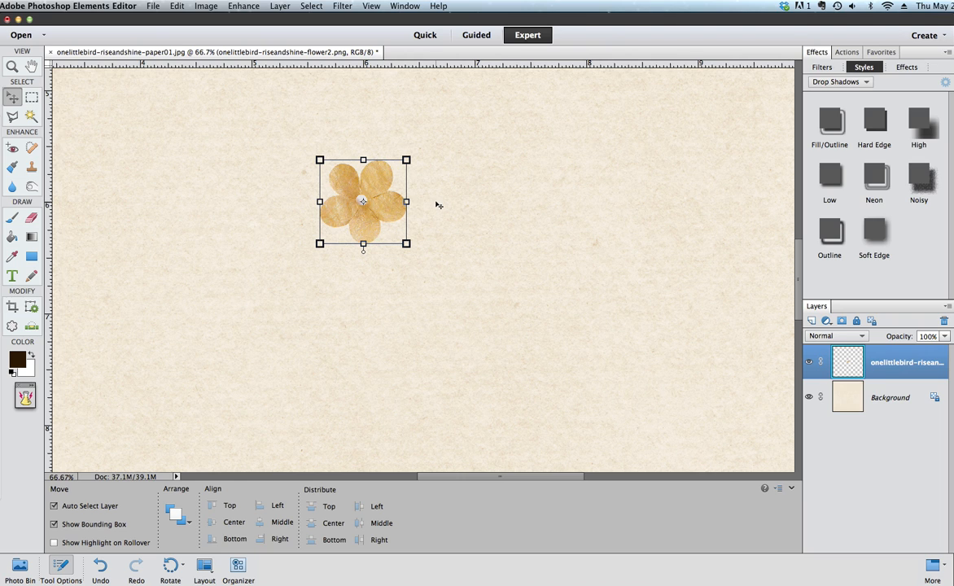
# Step: Add a new blank layer above the Background and load the flower's outline as a selection on it
pyautogui.click(848, 401)
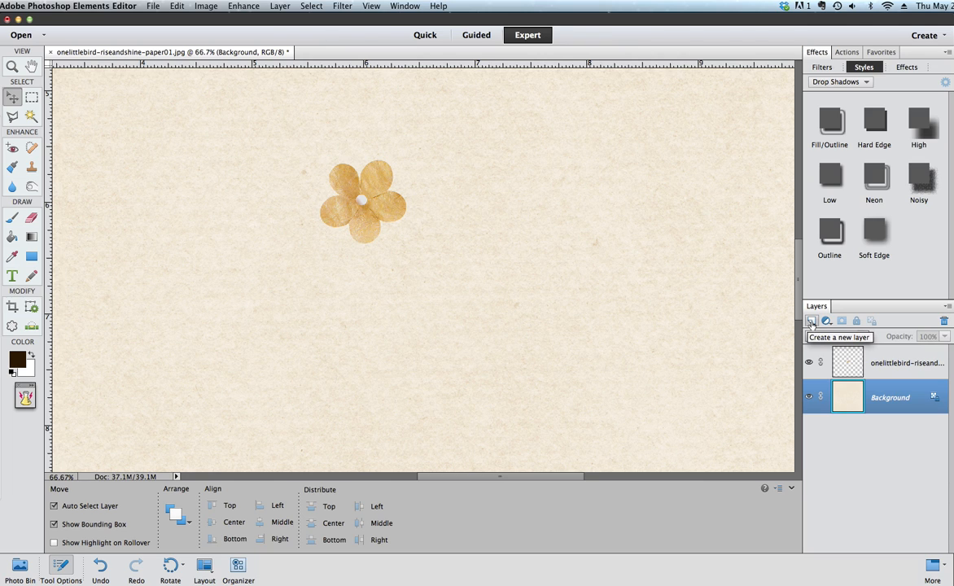
pyautogui.click(811, 323)
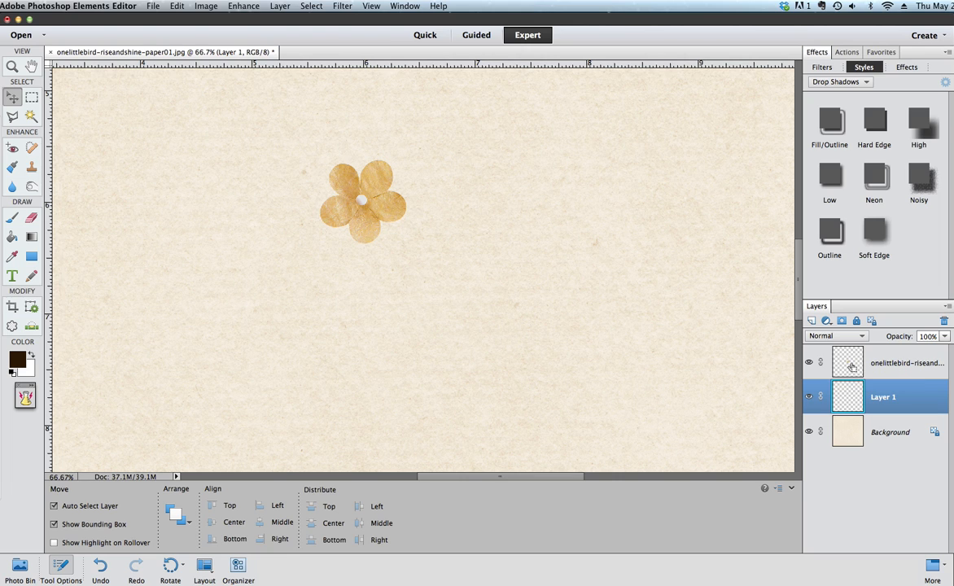
pyautogui.keyDown('super'); pyautogui.click(850, 366); pyautogui.keyUp('super')
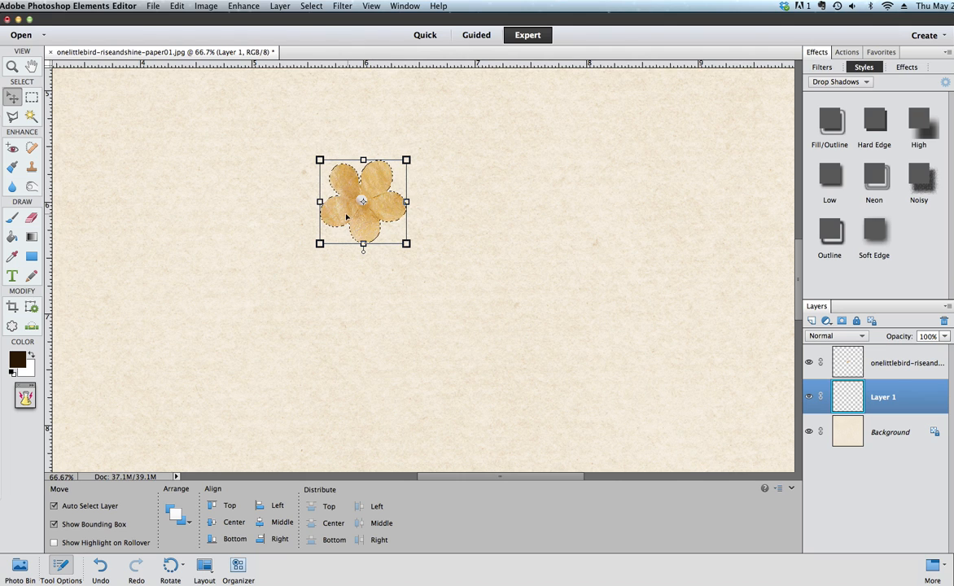
# Step: Set the foreground color to dark brown 2c1901
pyautogui.click(18, 361)
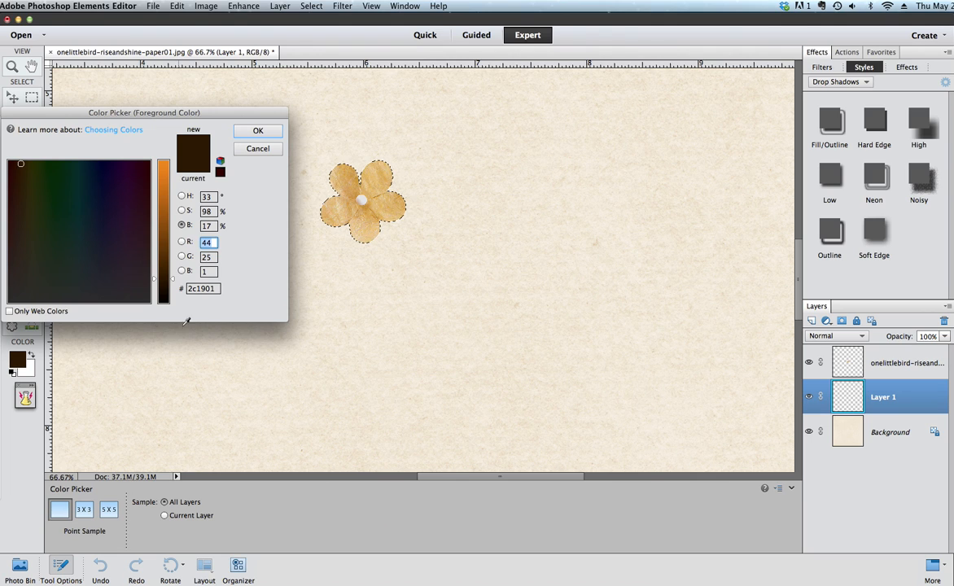
pyautogui.doubleClick(213, 288)
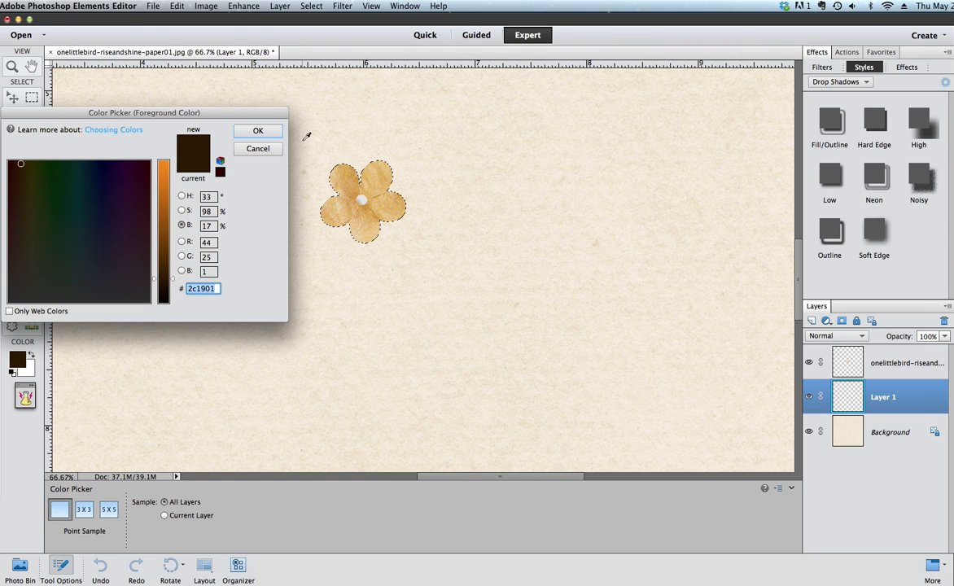
pyautogui.click(253, 130)
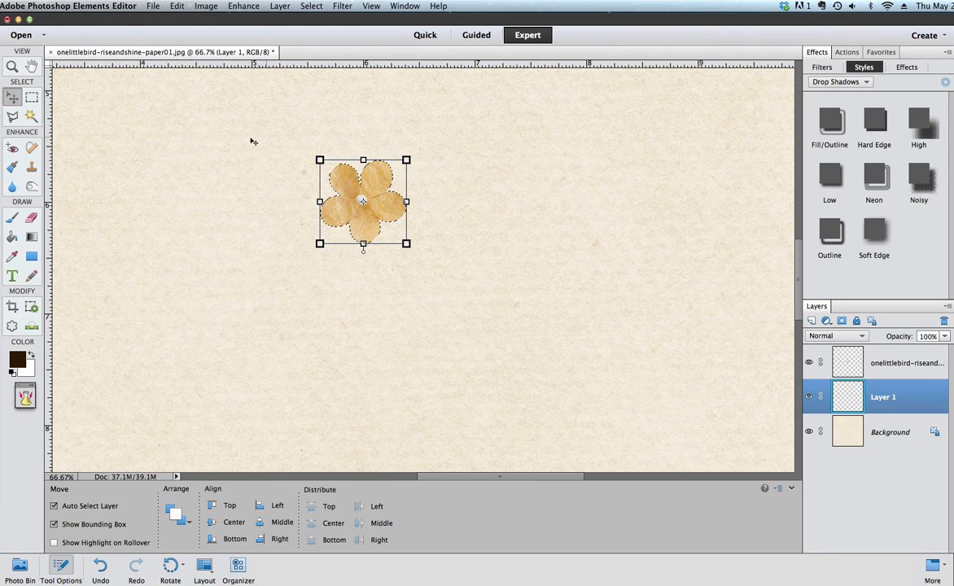
# Step: Fill the flower-shaped selection on the new layer with the foreground color using the Paint Bucket, then deselect
pyautogui.click(12, 238)
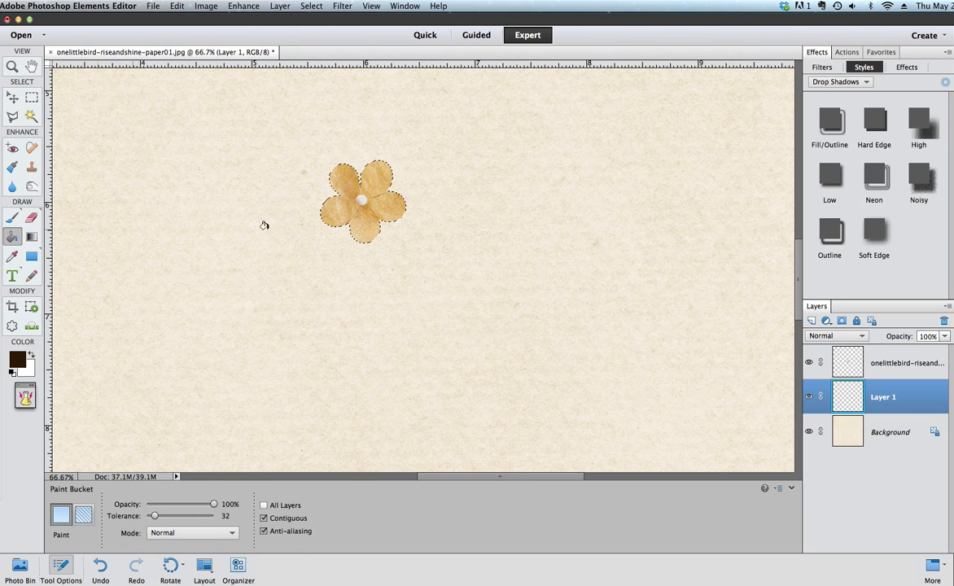
pyautogui.click(356, 200)
pyautogui.click(312, 8)
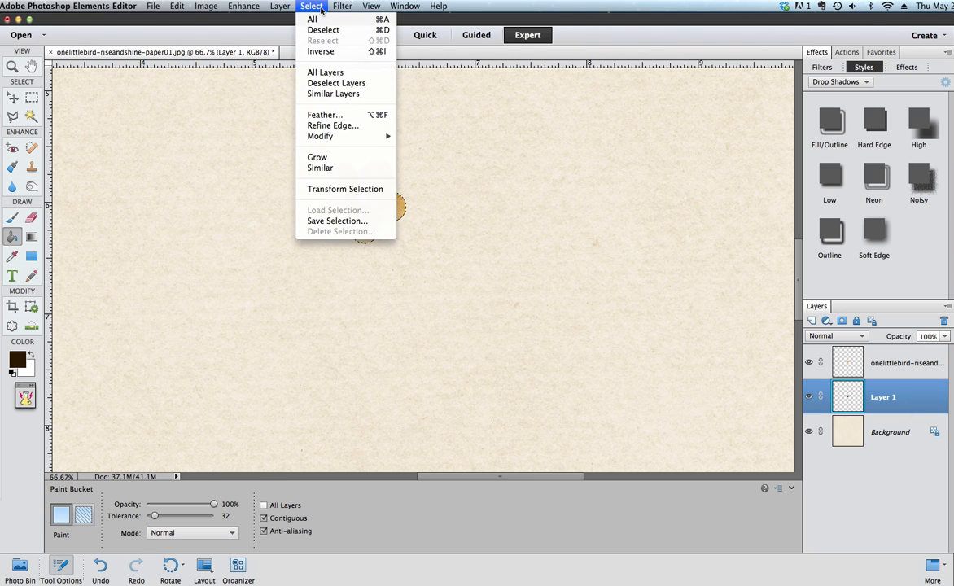
pyautogui.click(317, 30)
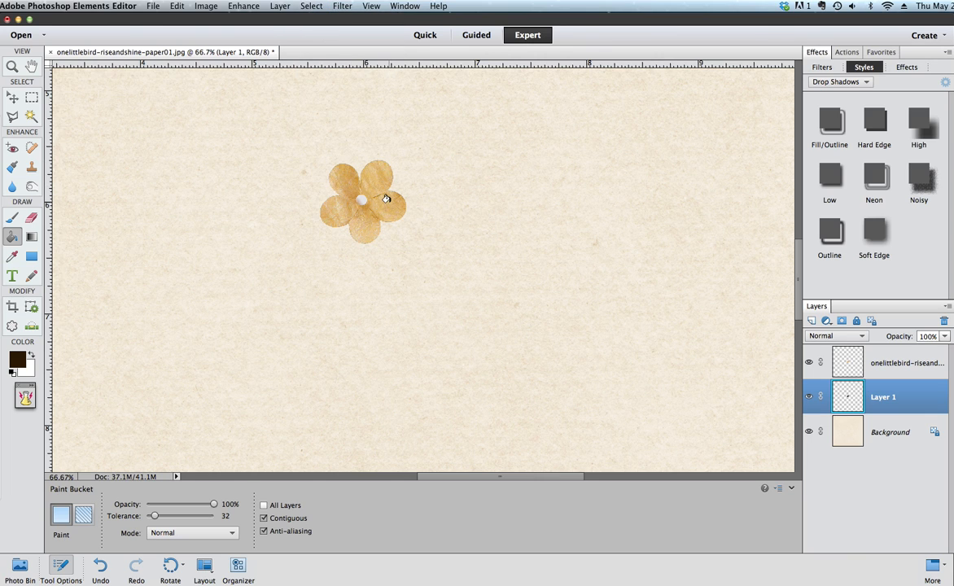
# Step: Nudge the shadow layer three steps down and three steps left with the Move tool
pyautogui.click(13, 98)
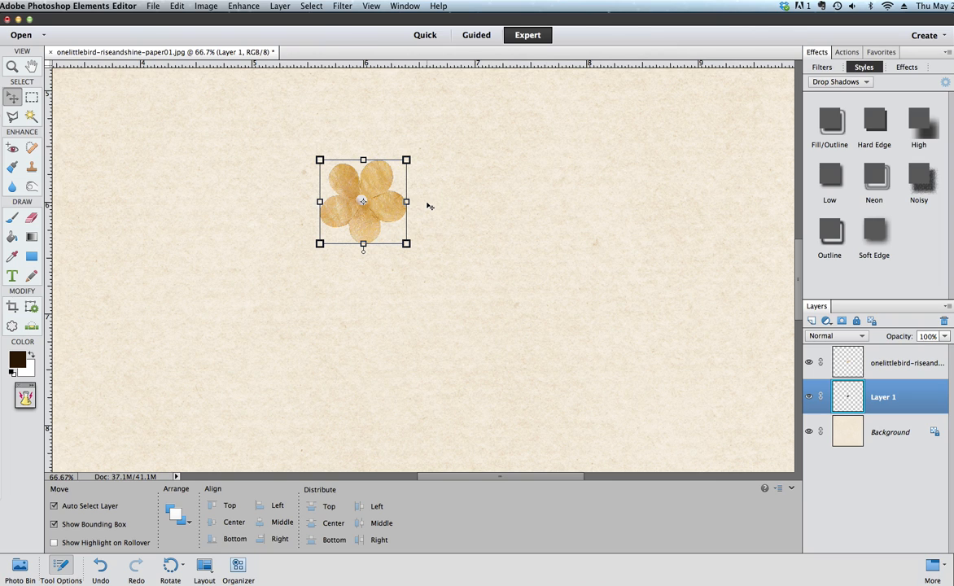
pyautogui.press('Down')
pyautogui.press('Down')
pyautogui.press('Down')
pyautogui.press('Down')
pyautogui.press('Down')
pyautogui.press('Down')
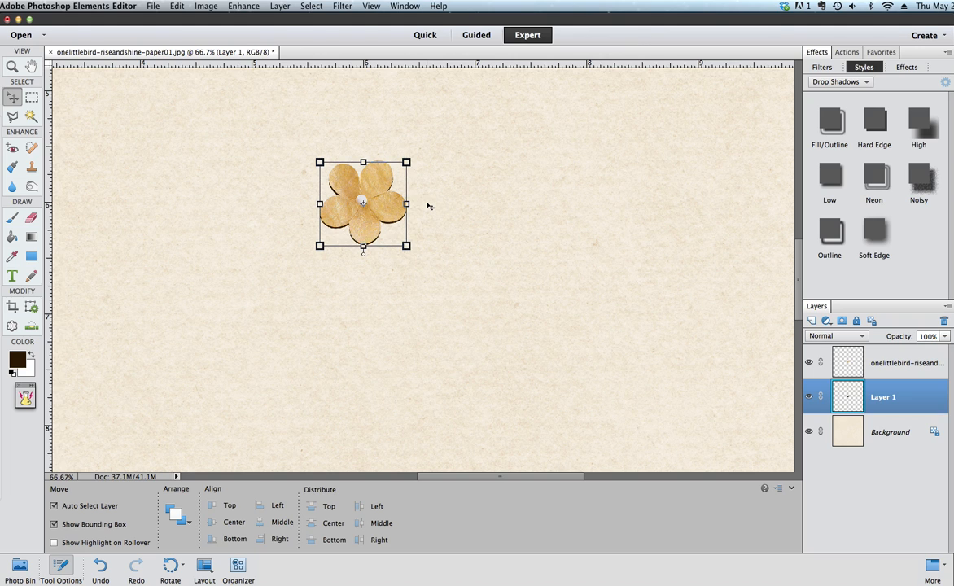
pyautogui.press('Left')
pyautogui.press('Left')
pyautogui.press('Left')
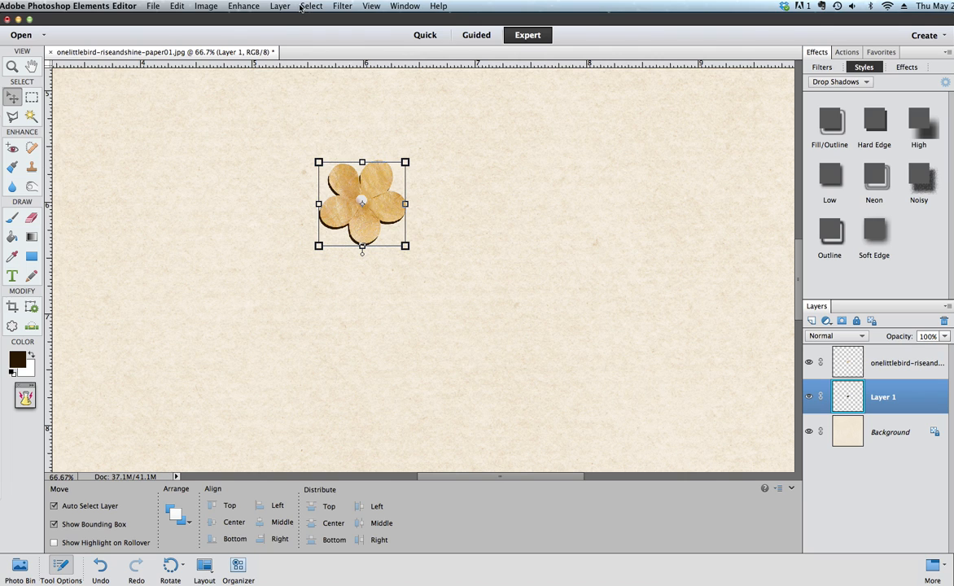
# Step: Apply a Gaussian Blur with a radius of 10.9 pixels to the shadow layer
pyautogui.click(342, 6)
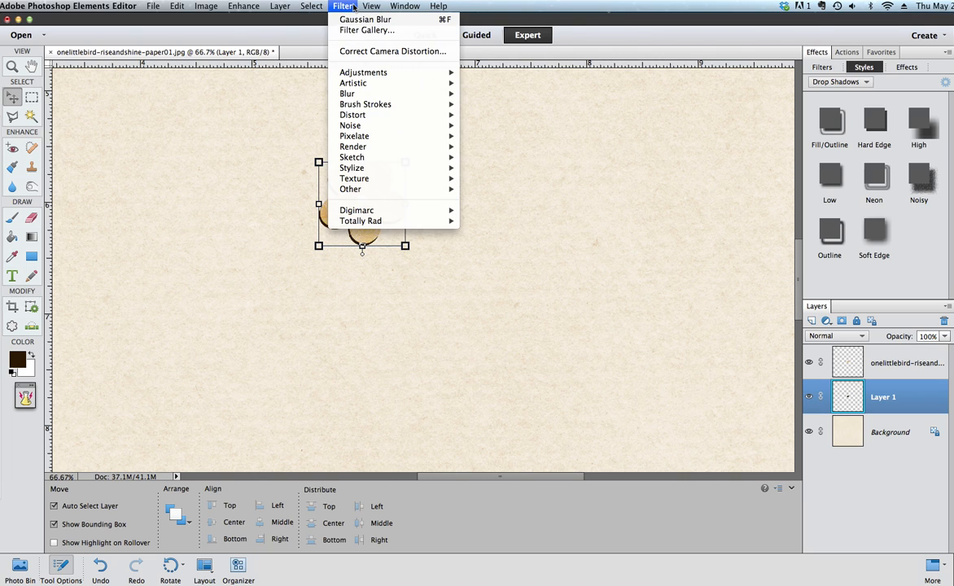
pyautogui.moveTo(361, 96)
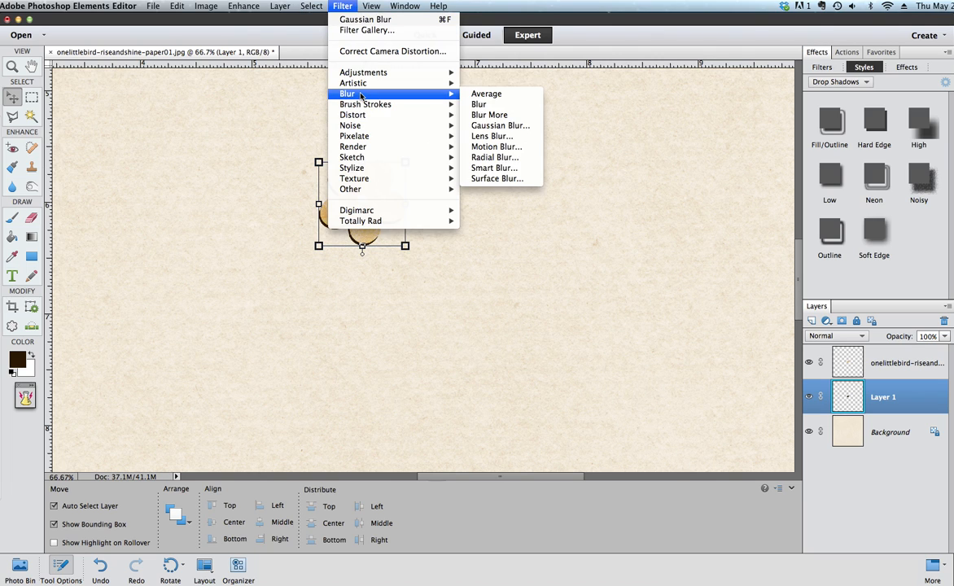
pyautogui.click(500, 125)
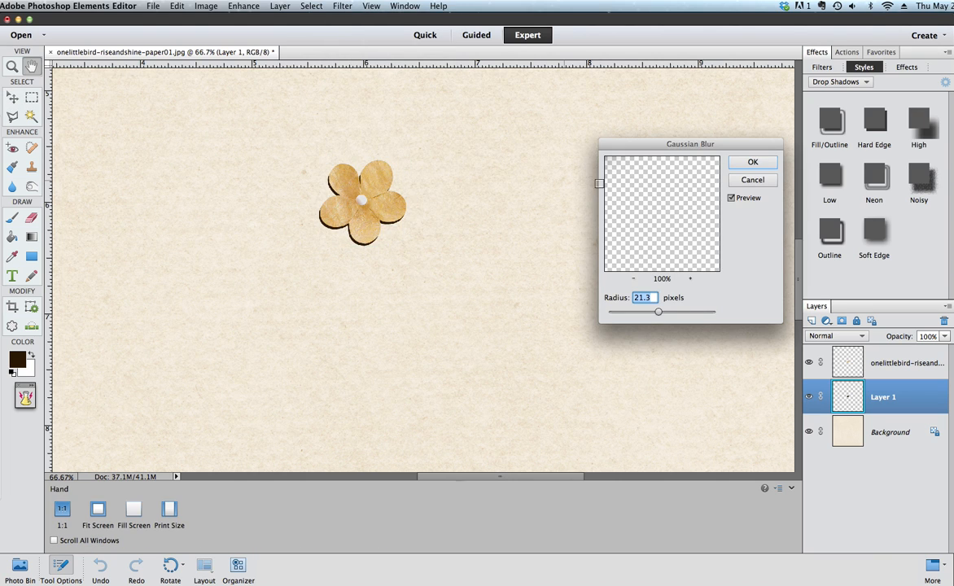
pyautogui.moveTo(662, 210); pyautogui.dragTo(691, 247)
pyautogui.moveTo(631, 173); pyautogui.dragTo(686, 215)
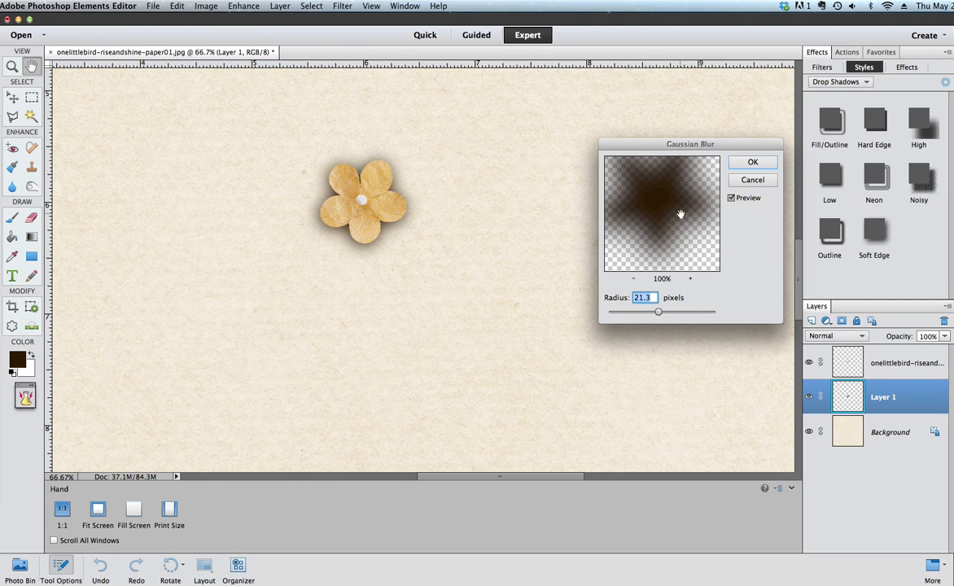
pyautogui.moveTo(660, 313); pyautogui.dragTo(647, 315)
pyautogui.click(732, 199)
pyautogui.click(732, 199)
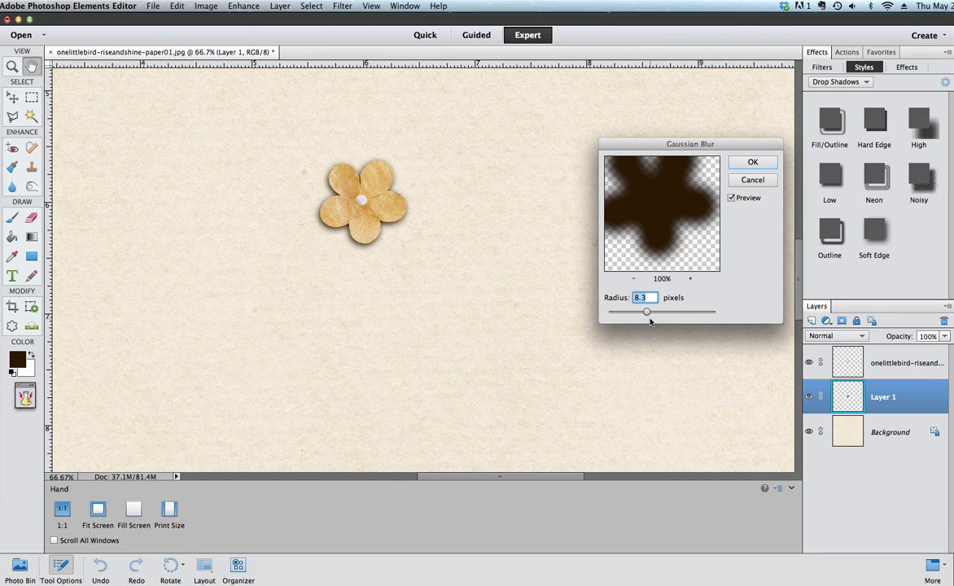
pyautogui.moveTo(652, 314)
pyautogui.mouseDown()
pyautogui.moveTo(672, 315)
pyautogui.moveTo(648, 315)
pyautogui.mouseUp()
pyautogui.moveTo(649, 316); pyautogui.dragTo(658, 315)
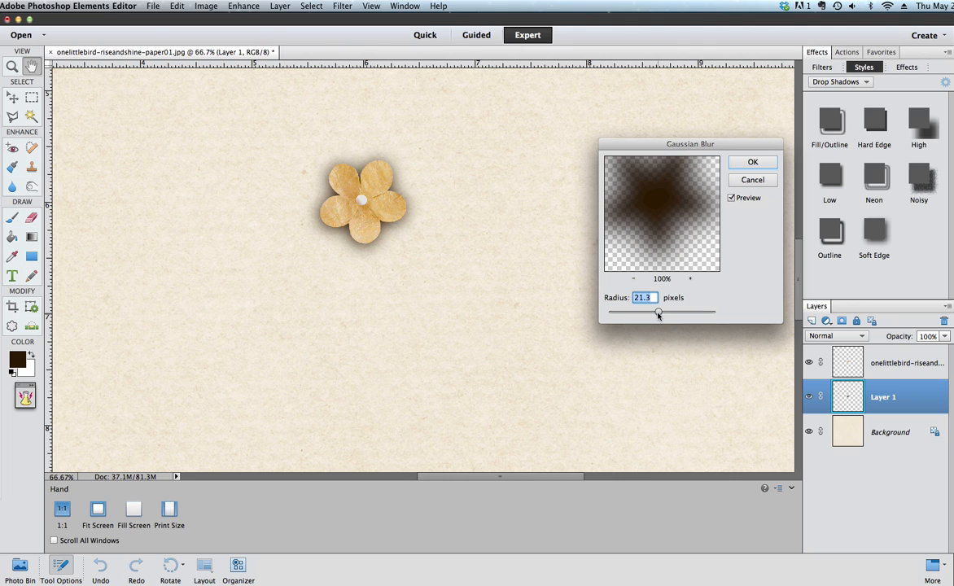
pyautogui.moveTo(658, 316); pyautogui.dragTo(652, 316)
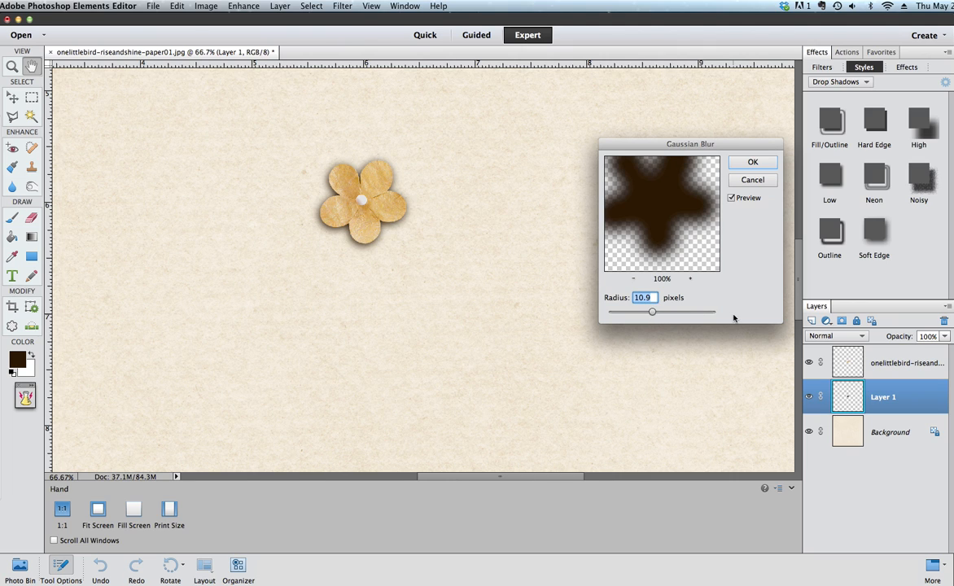
pyautogui.click(735, 163)
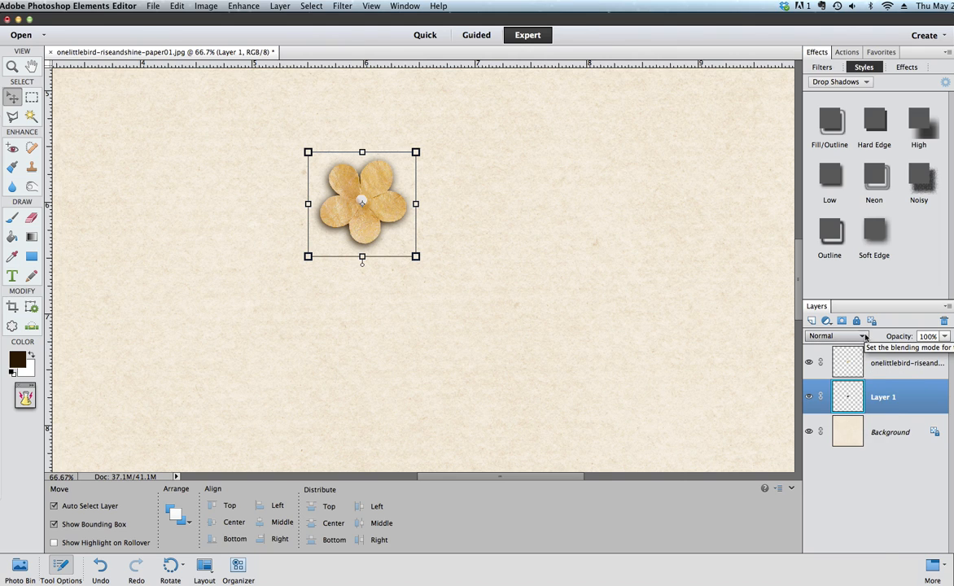
# Step: Set the shadow layer's blend mode to Linear Burn and its opacity to 75%
pyautogui.click(863, 336)
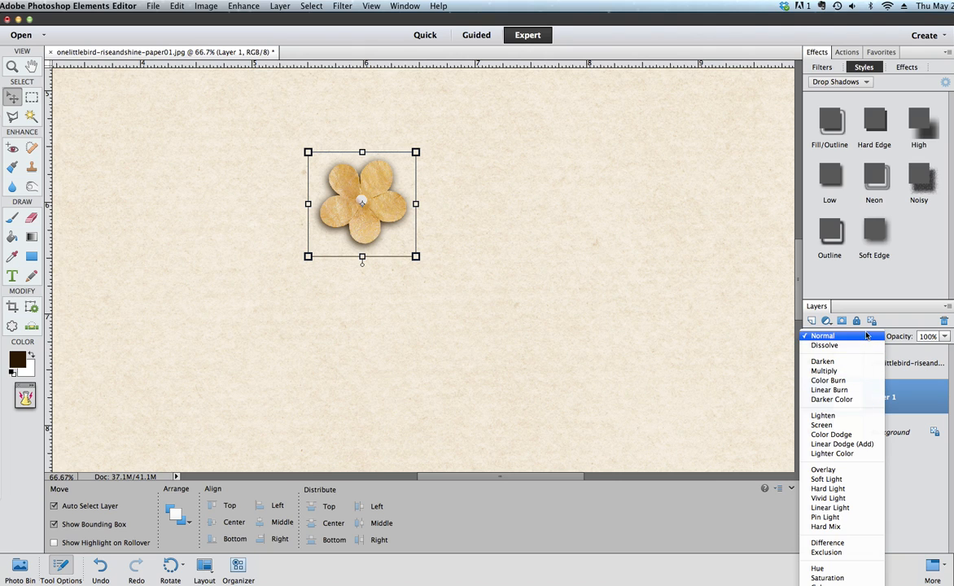
pyautogui.click(866, 336)
pyautogui.click(865, 336)
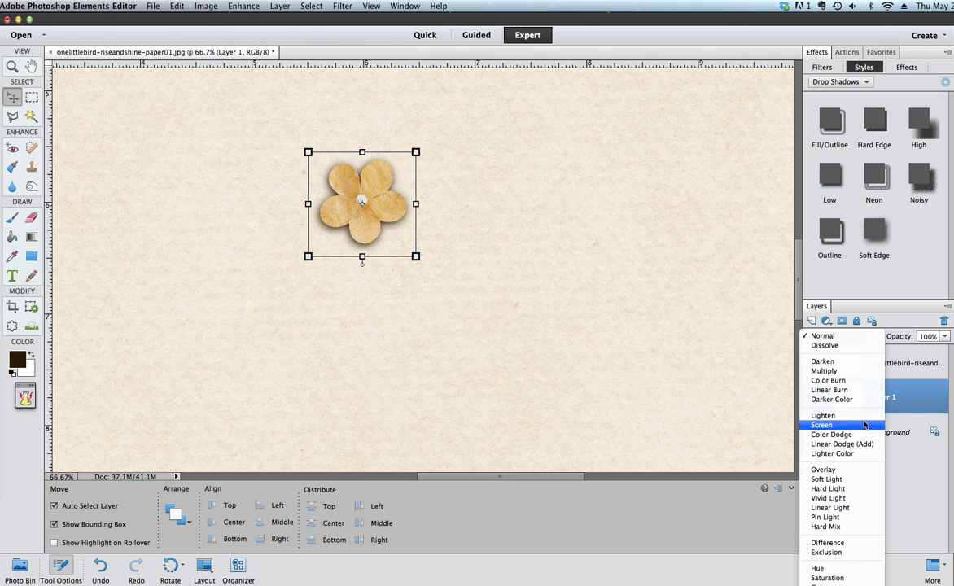
pyautogui.click(829, 390)
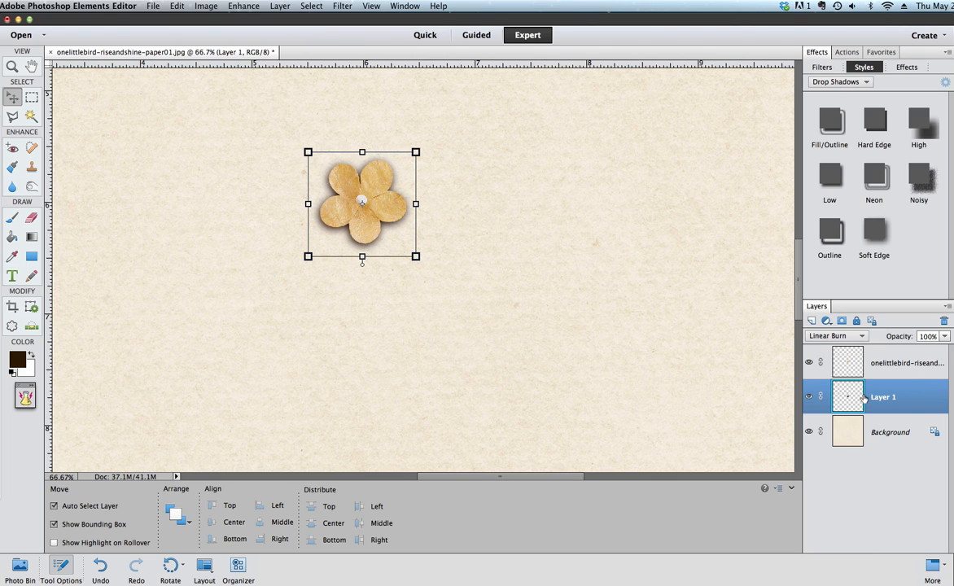
pyautogui.click(944, 336)
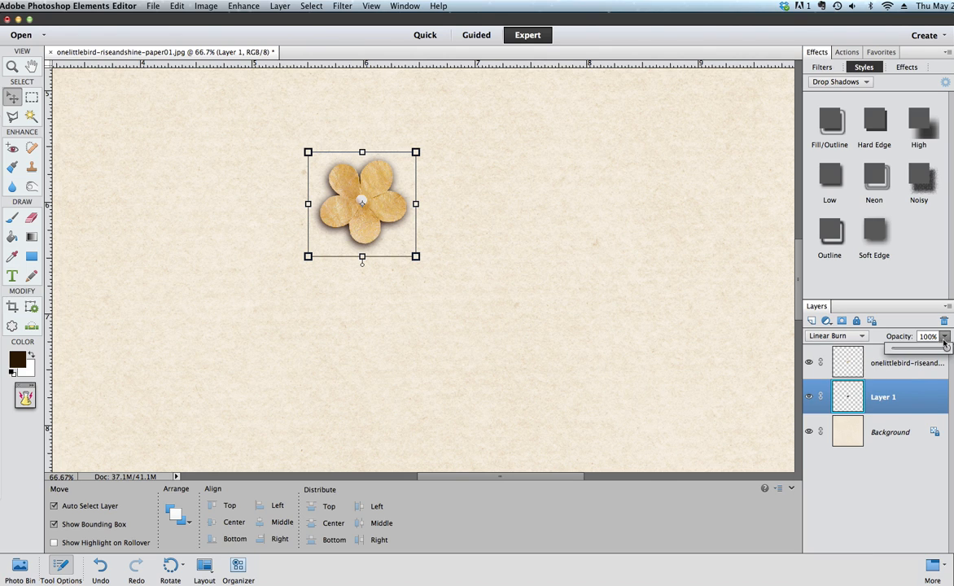
pyautogui.moveTo(945, 348); pyautogui.dragTo(933, 351)
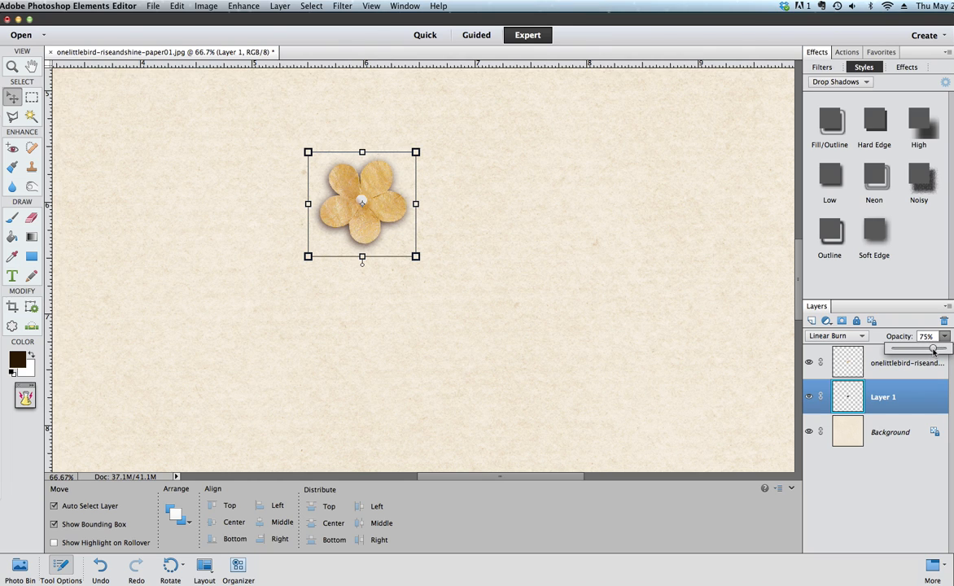
# Step: Reselect the shadow layer and shift it slightly down and to the left
pyautogui.click(746, 357)
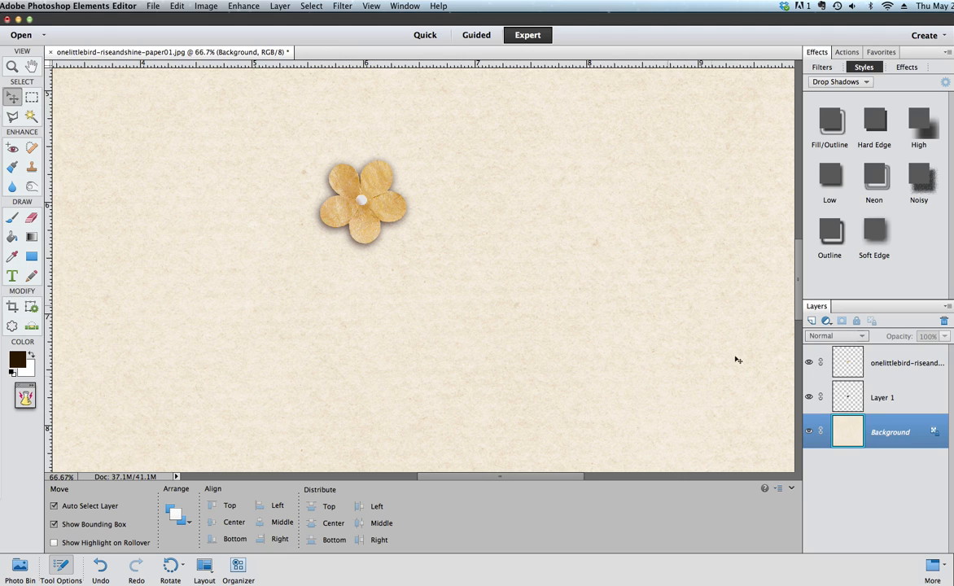
pyautogui.click(312, 227)
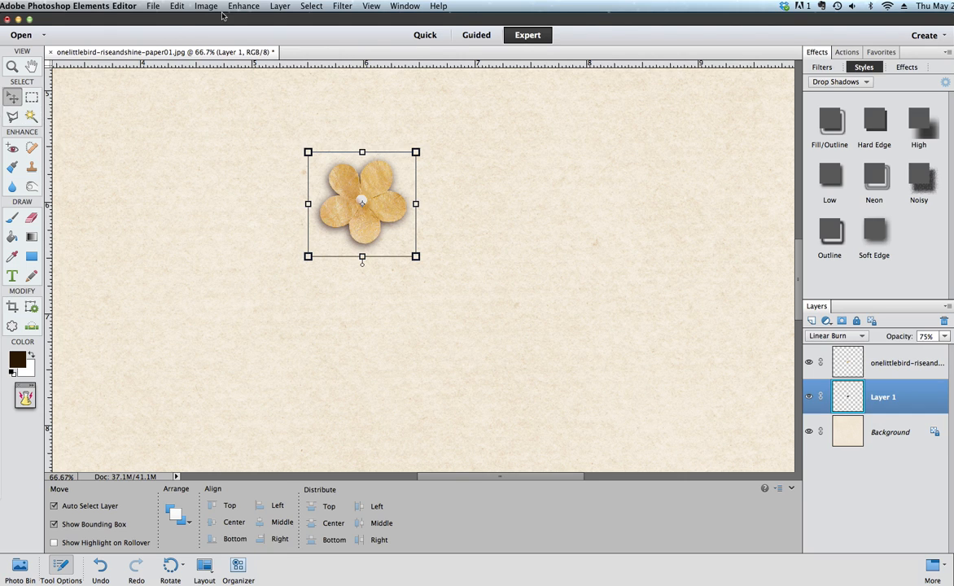
pyautogui.moveTo(334, 231); pyautogui.dragTo(329, 233)
# Step: Smudge the shadow's lower-left edge outward with the Smudge tool at 61 px size
pyautogui.click(14, 187)
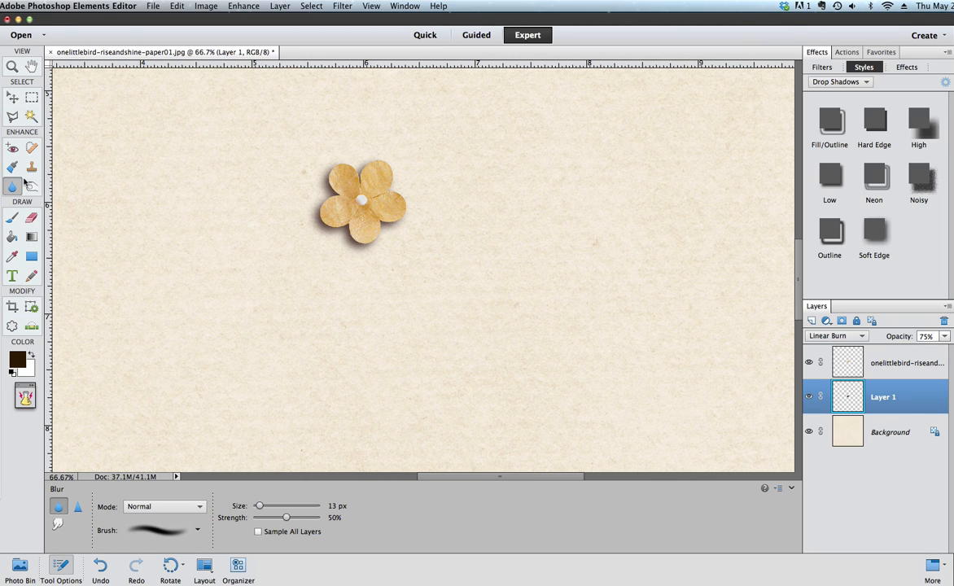
pyautogui.click(58, 525)
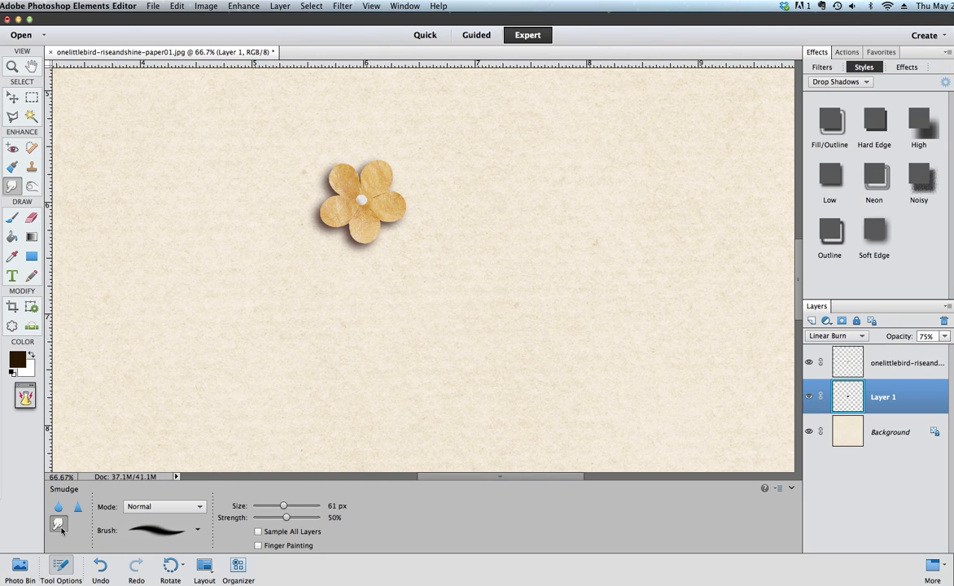
pyautogui.moveTo(348, 240)
pyautogui.mouseDown()
pyautogui.moveTo(365, 242)
pyautogui.moveTo(337, 227)
pyautogui.moveTo(324, 231)
pyautogui.mouseUp()
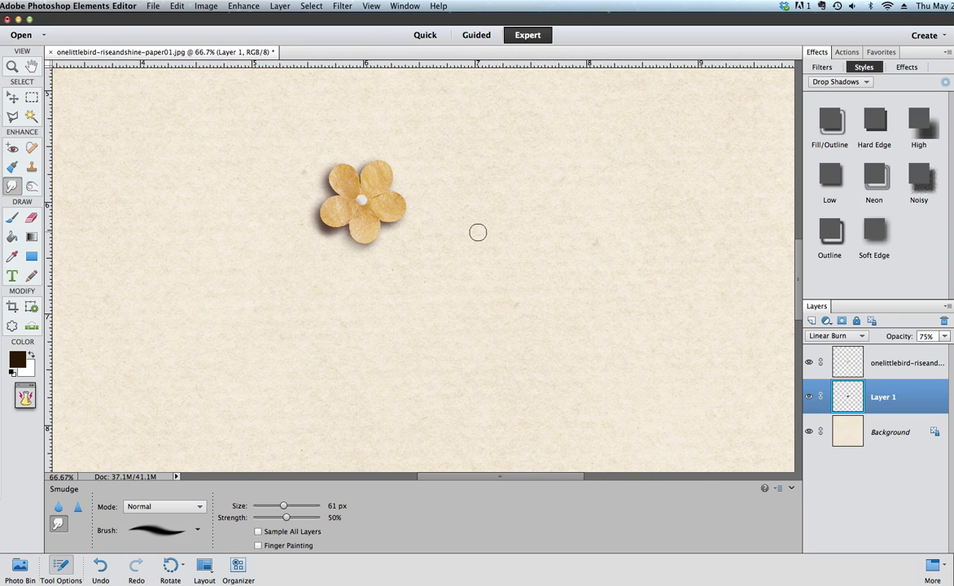